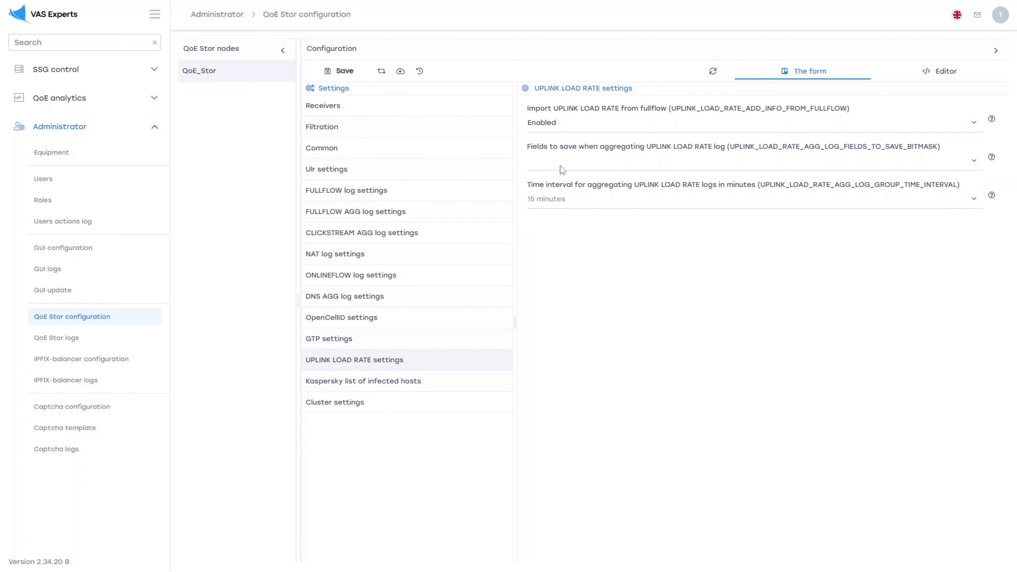
# - Save the QoE Stor configuration with the UPLINK LOAD RATE import enabled and dismiss the restart log
pyautogui.click(344, 74)
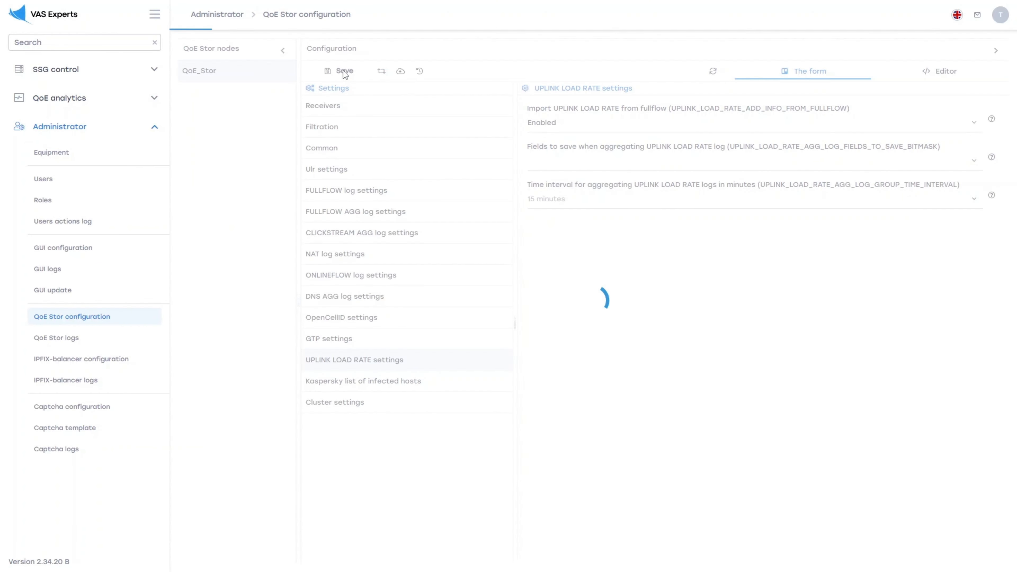
pyautogui.click(539, 150)
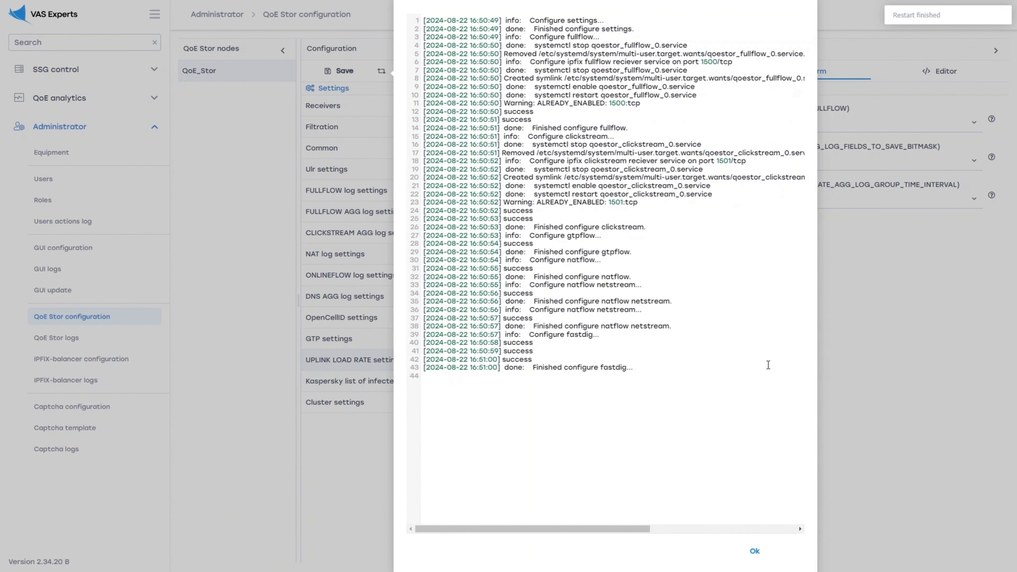
pyautogui.click(756, 557)
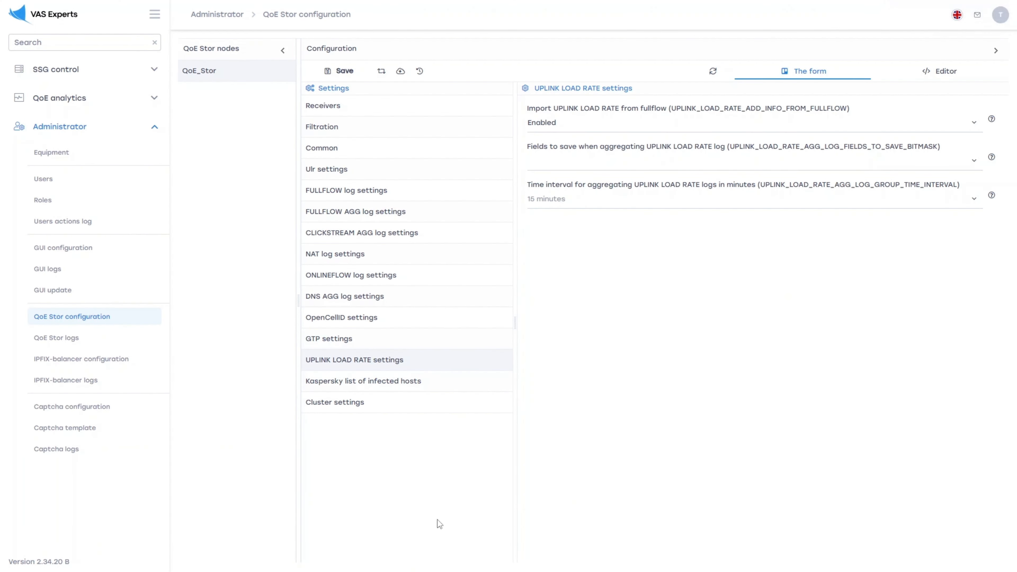
# - Open the QoE dashboard and place the Netflow Uplink monitor panel widget at the upper-left corner of the empty dashboard
pyautogui.click(114, 100)
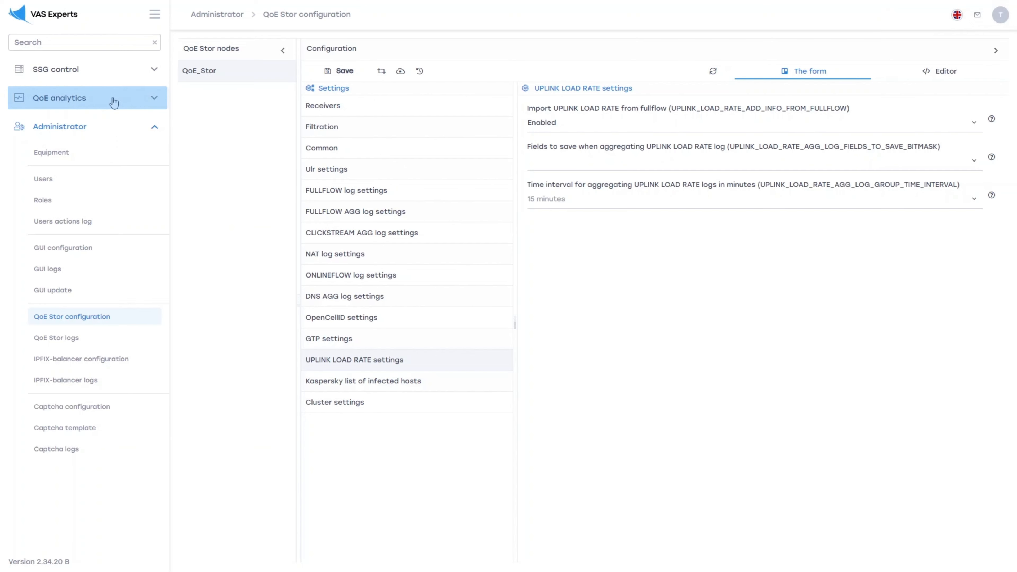
pyautogui.click(123, 124)
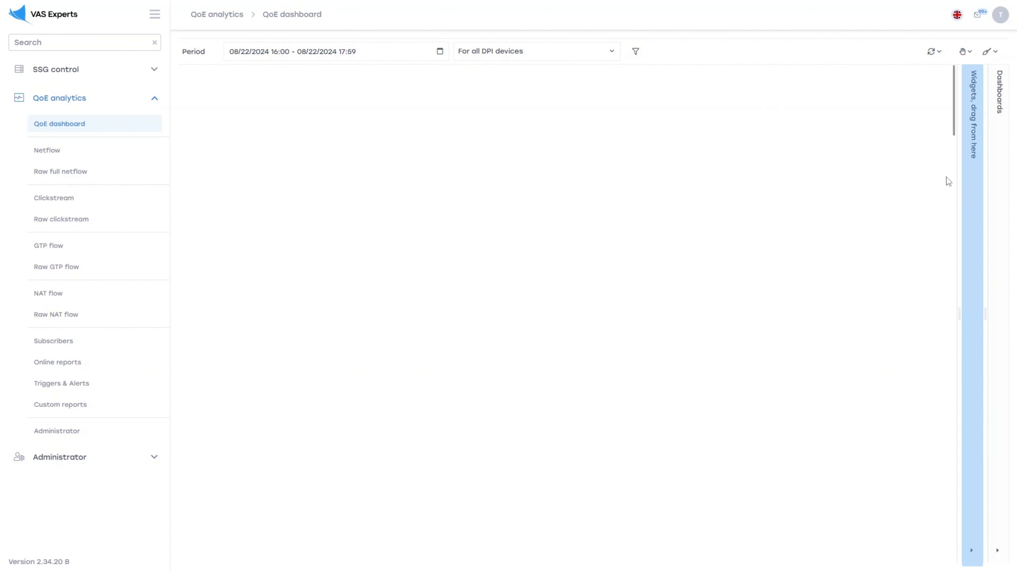
pyautogui.click(972, 176)
pyautogui.click(779, 119)
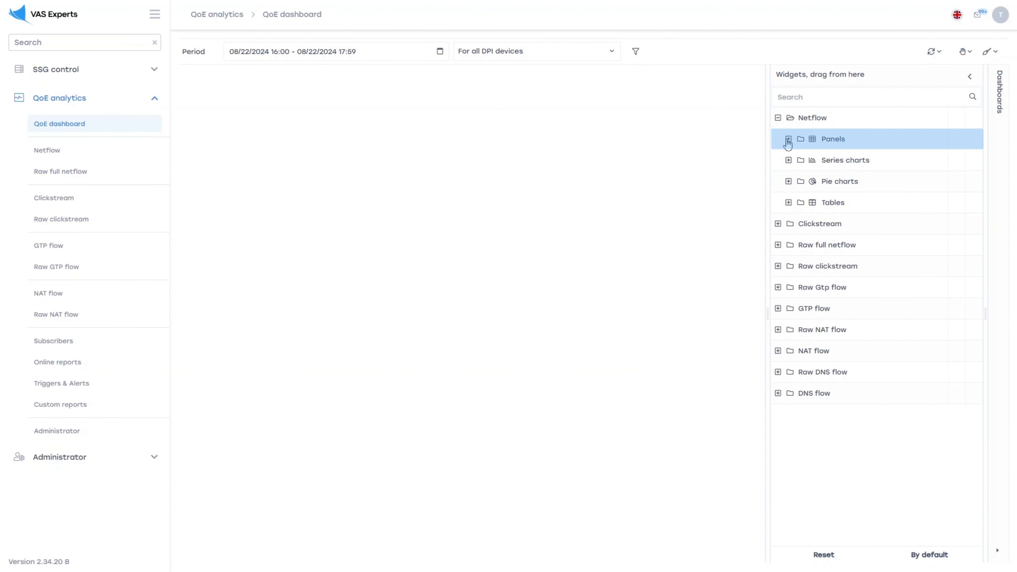
pyautogui.click(788, 139)
pyautogui.moveTo(782, 156); pyautogui.dragTo(190, 91)
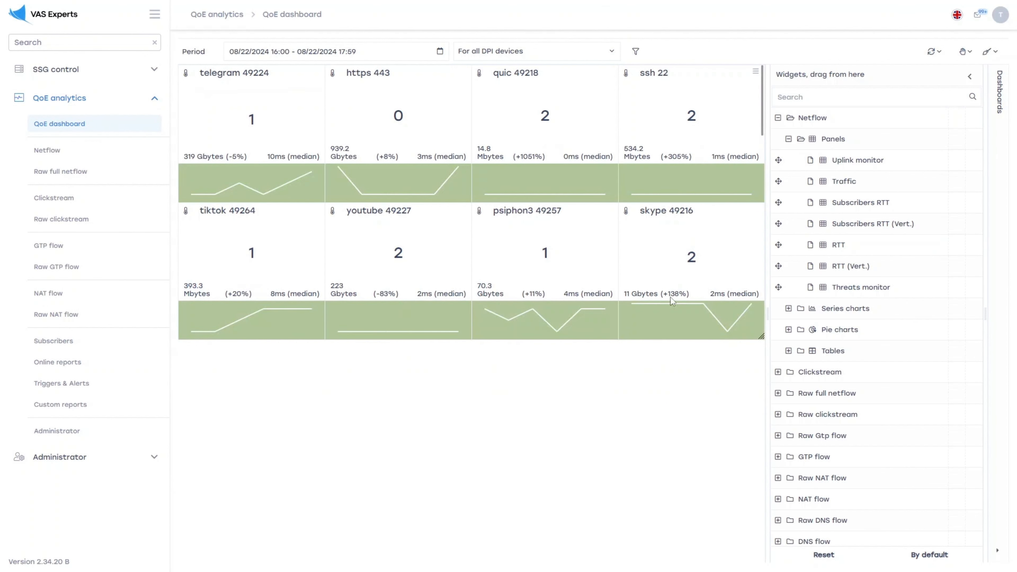
# - Add a new protocol entry for discord in the Uplink monitor widget's settings
pyautogui.click(755, 71)
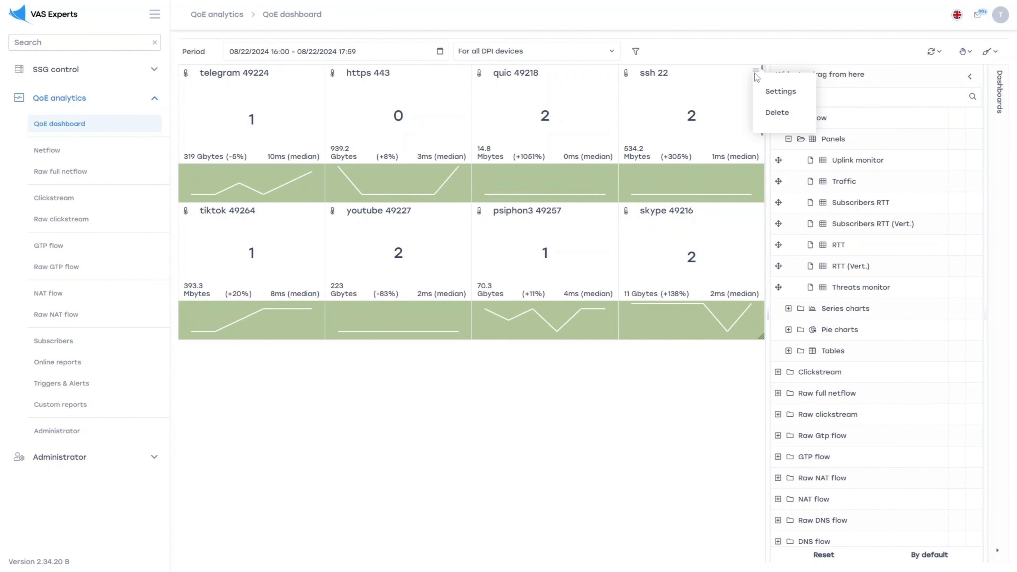
pyautogui.click(781, 91)
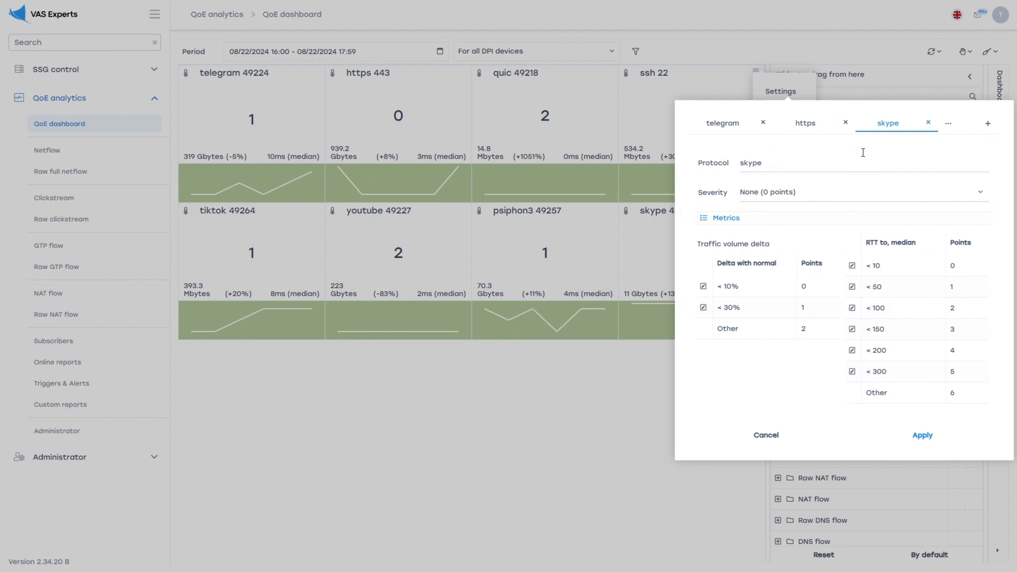
pyautogui.click(988, 127)
pyautogui.click(775, 163)
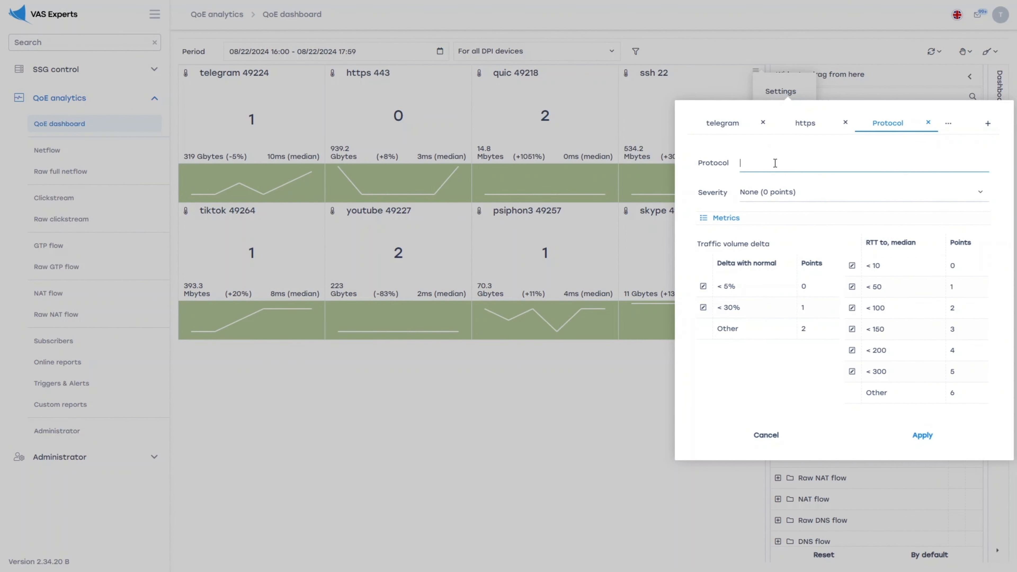
pyautogui.write('dis')
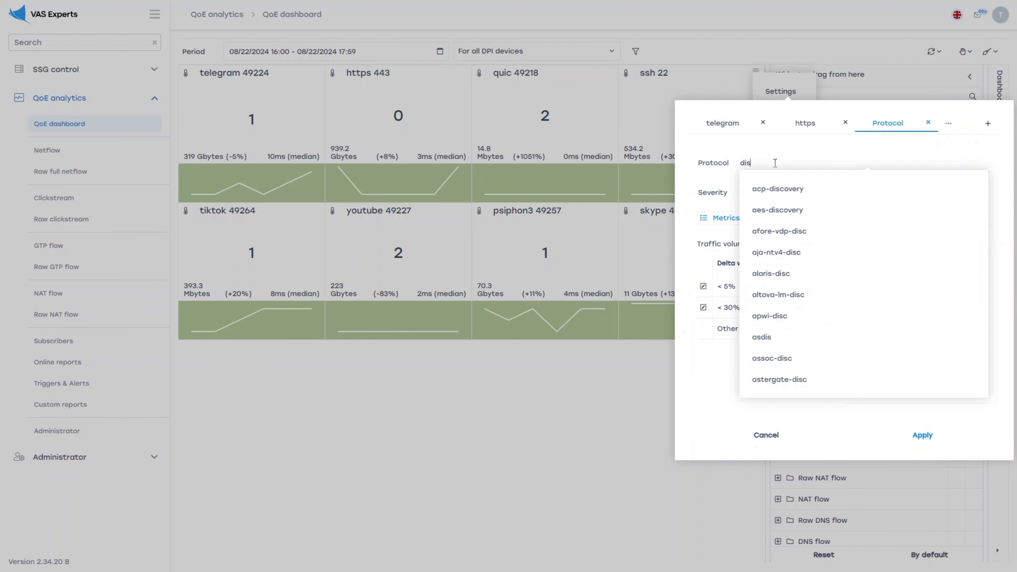
pyautogui.write('cord')
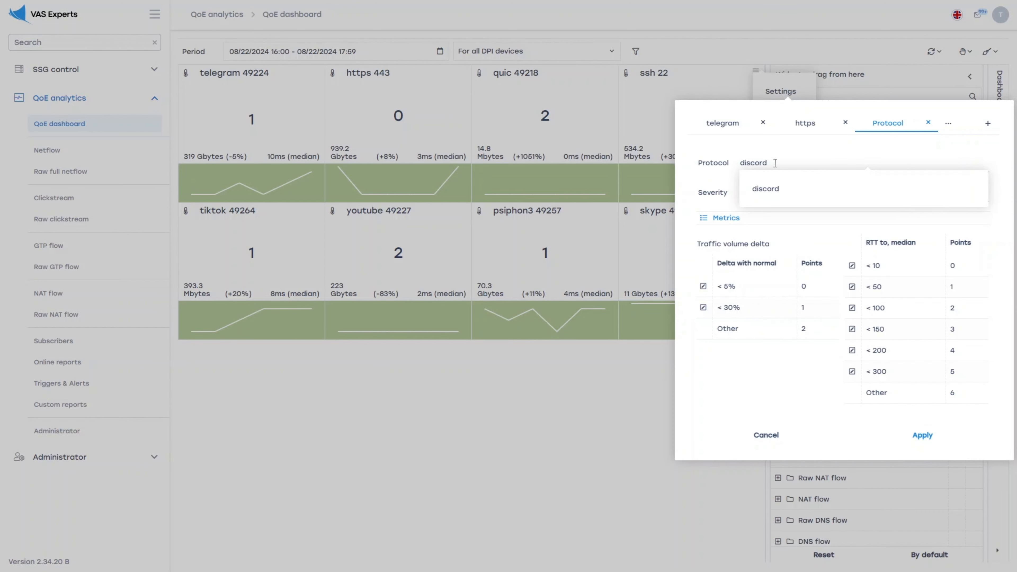
pyautogui.click(775, 189)
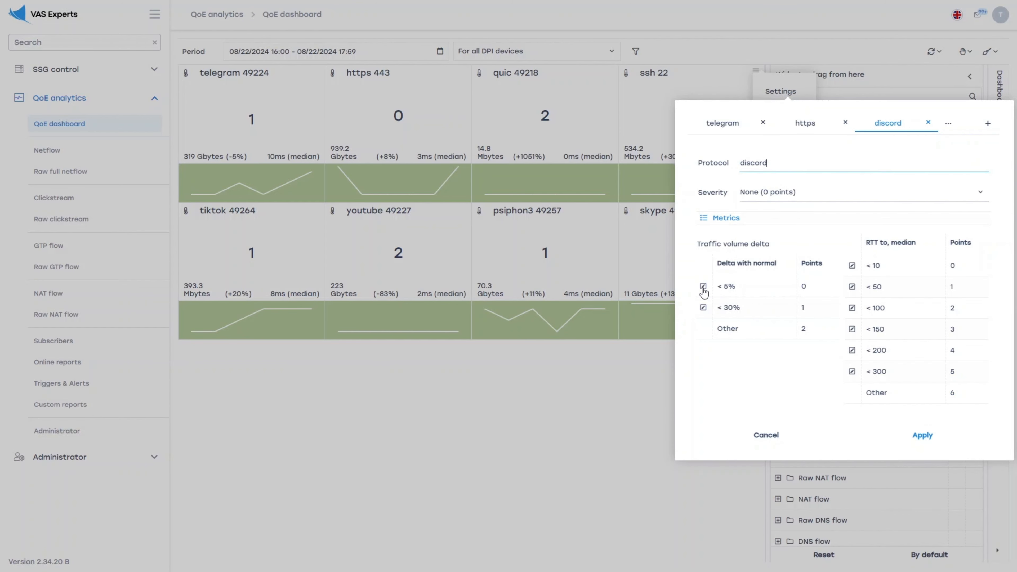
# - Examine discord's severity categories and its editable traffic volume delta and median RTT thresholds, keeping severity at None (0 points)
pyautogui.click(819, 193)
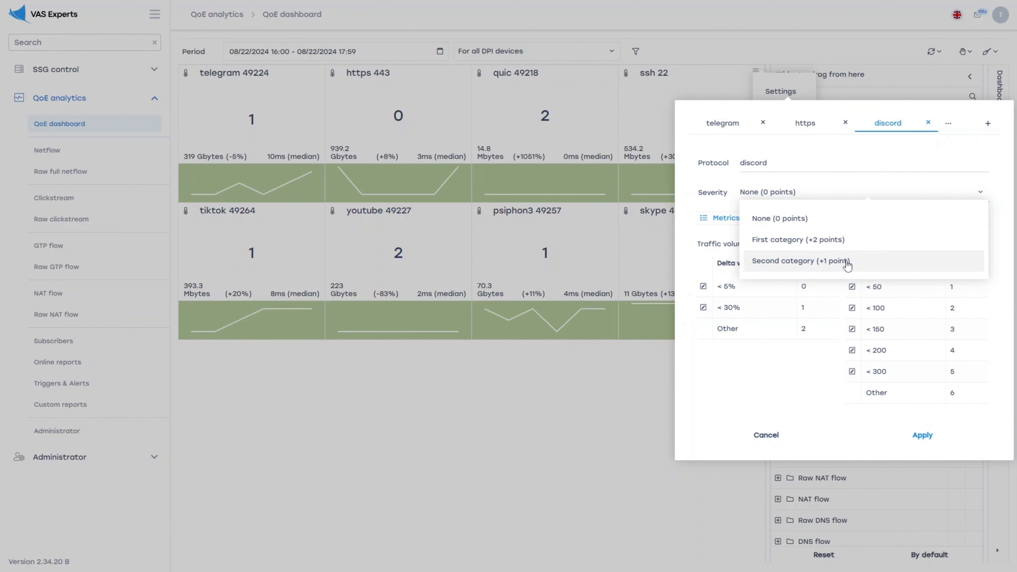
pyautogui.click(831, 221)
pyautogui.click(702, 286)
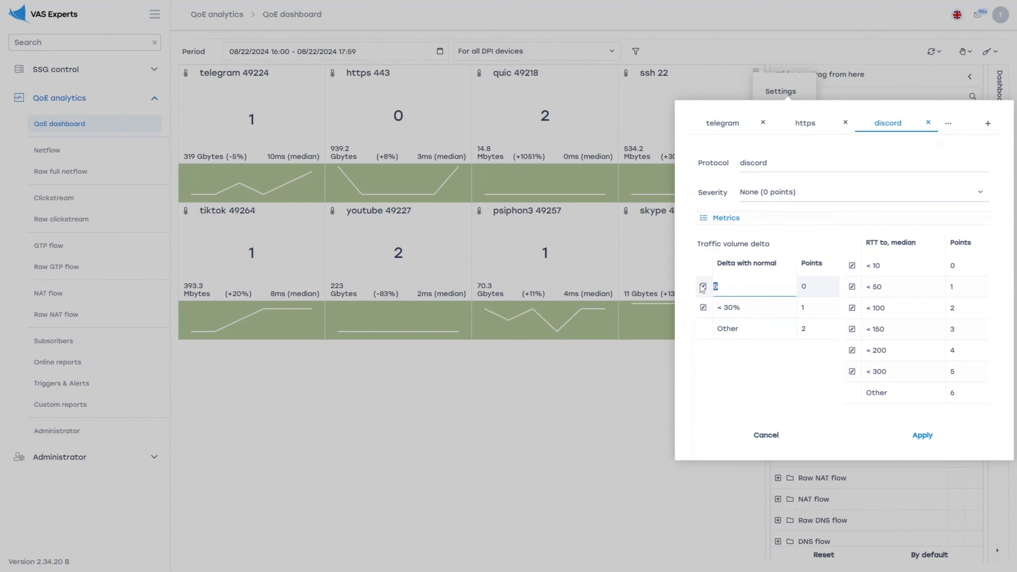
pyautogui.click(728, 286)
pyautogui.click(697, 359)
pyautogui.click(852, 265)
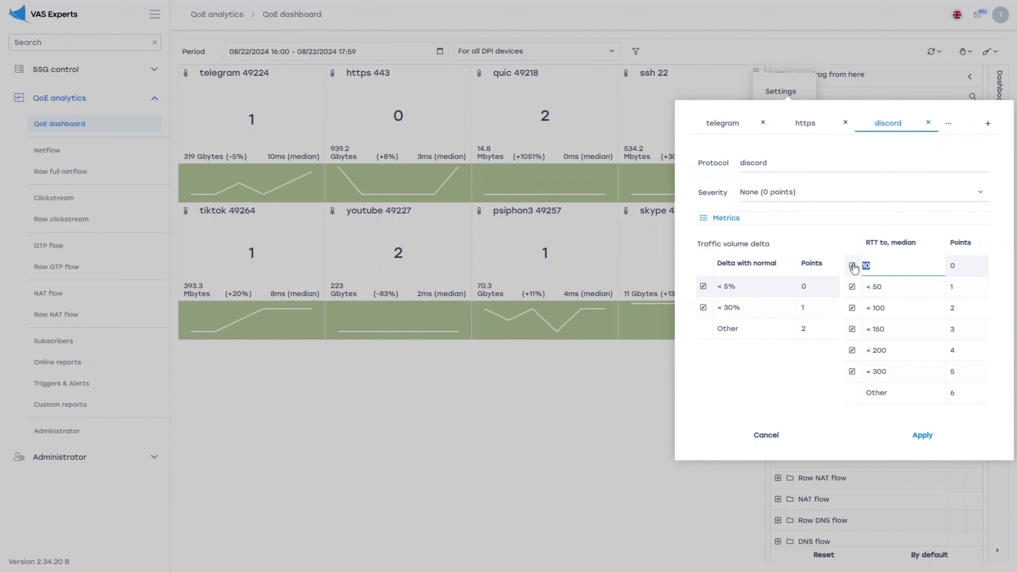
pyautogui.click(797, 369)
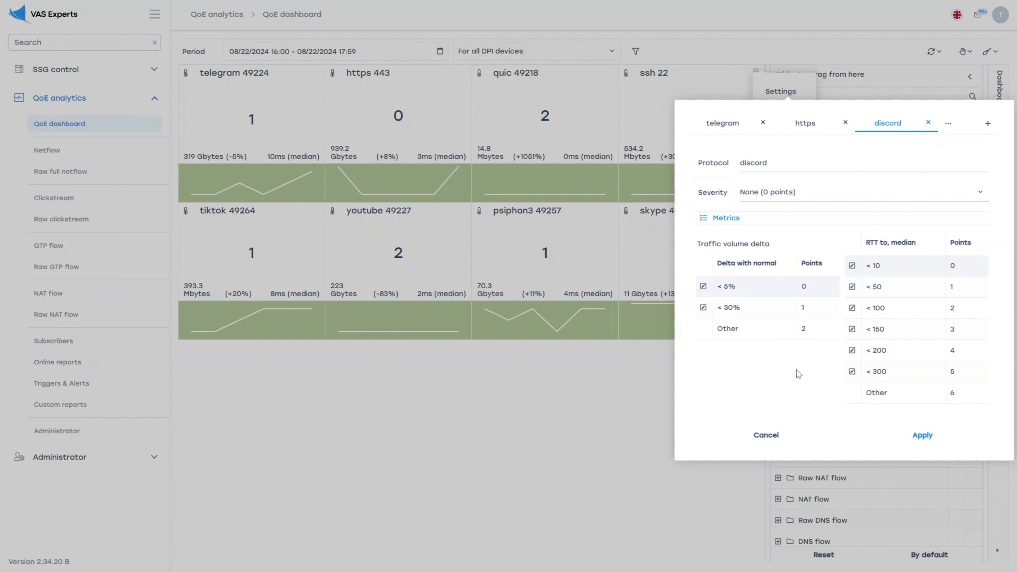
# - Remove every protocol except discord from the Uplink monitor widget and apply the settings
pyautogui.click(845, 122)
pyautogui.click(763, 123)
pyautogui.click(763, 123)
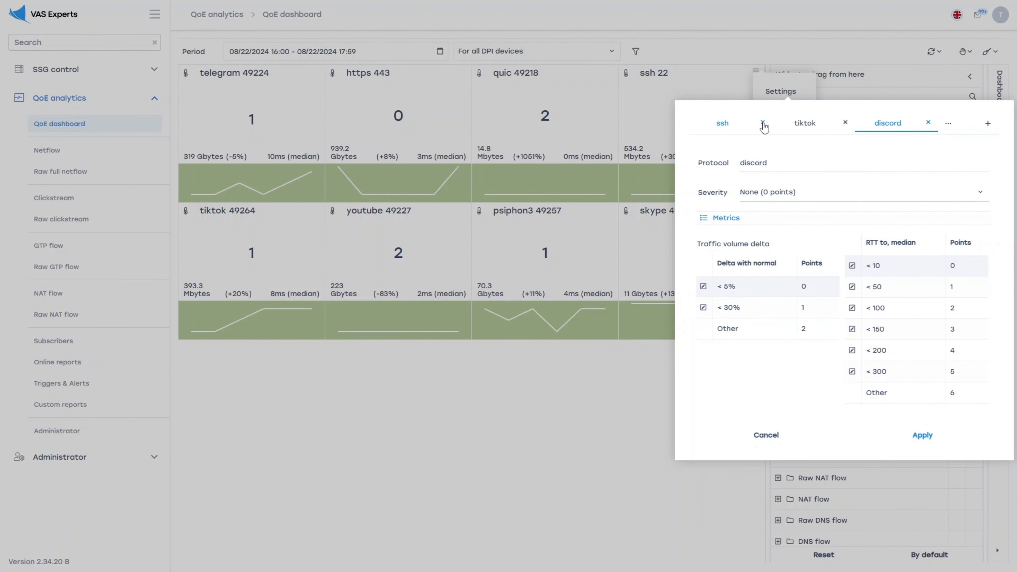
pyautogui.click(763, 122)
pyautogui.click(763, 123)
pyautogui.click(763, 122)
pyautogui.click(764, 124)
pyautogui.click(764, 123)
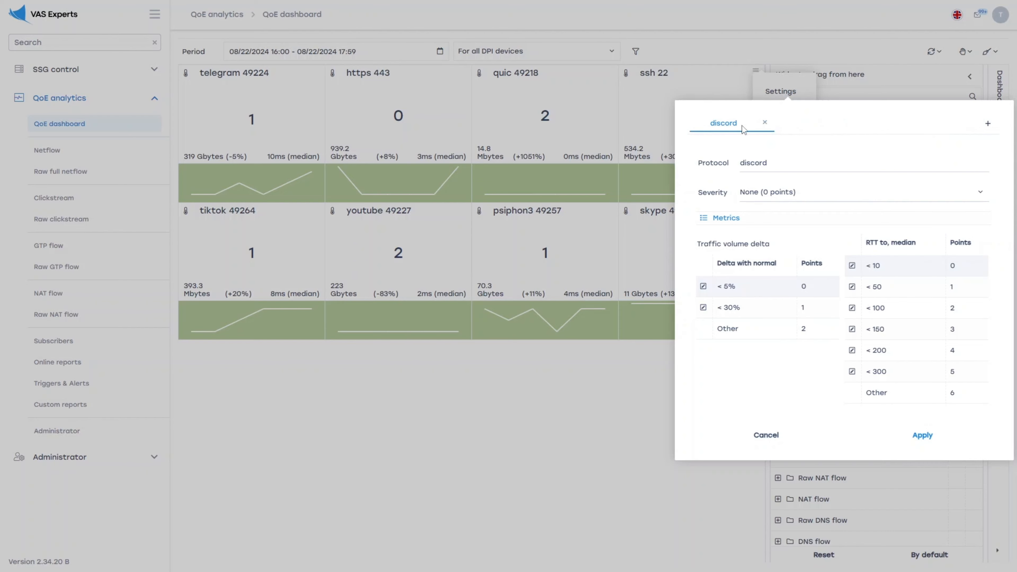
pyautogui.click(922, 437)
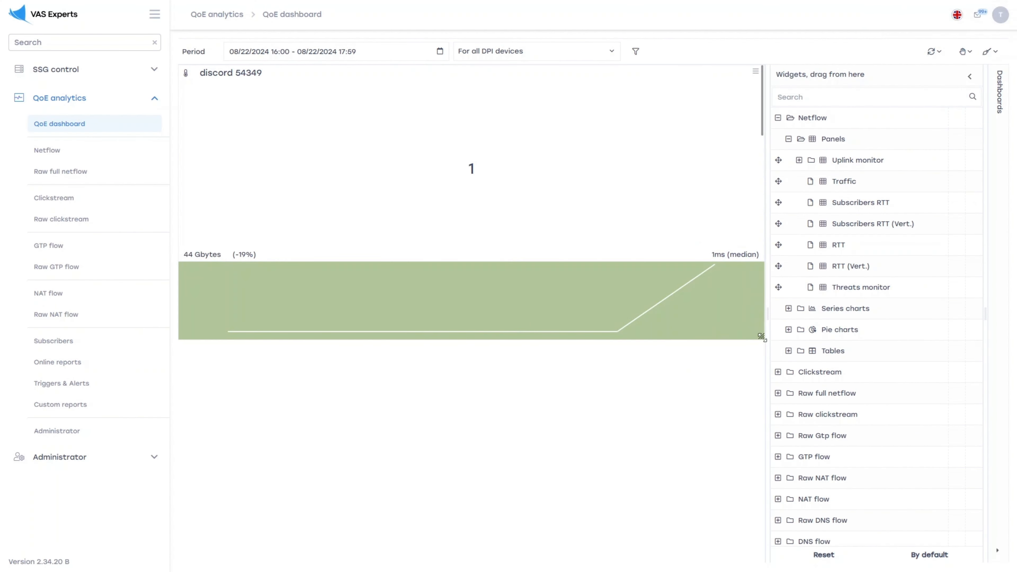
# - Rename the customized widget under Uplink monitor to "discord" in both English and Russian and save it
pyautogui.click(799, 160)
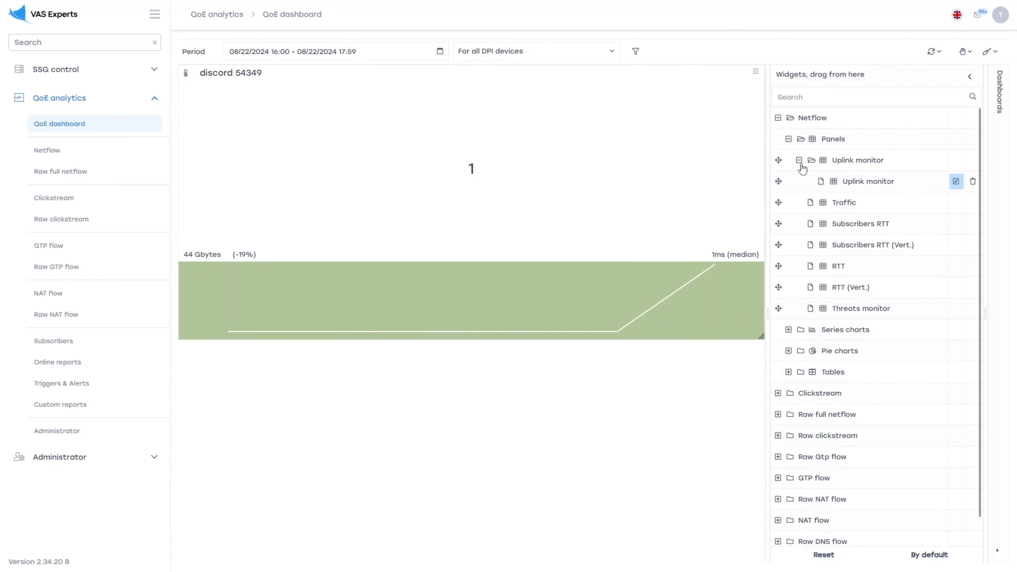
pyautogui.click(955, 182)
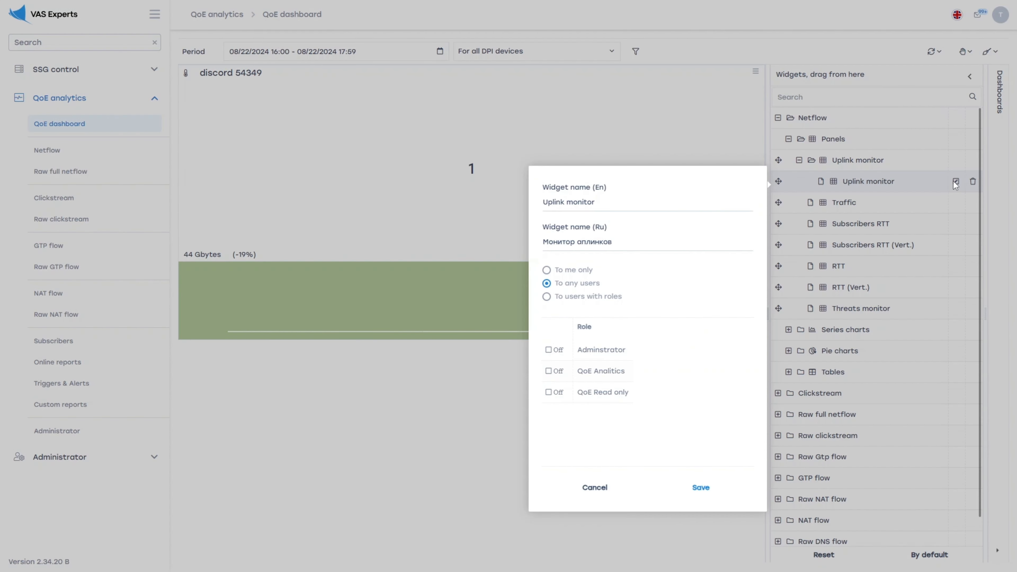
pyautogui.click(633, 203)
pyautogui.hotkey('ctrl', 'a')
pyautogui.write('dis')
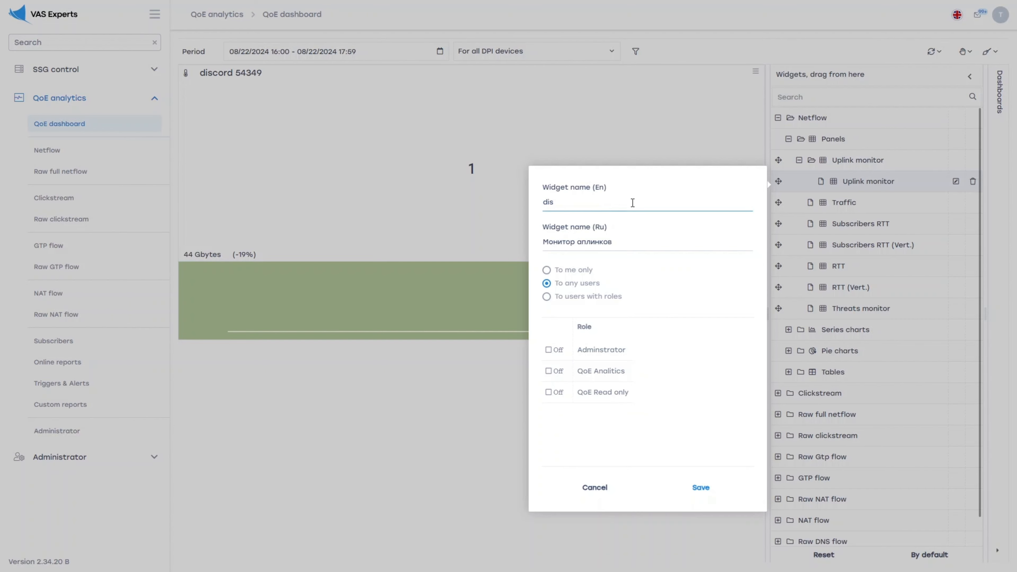
pyautogui.write('cord')
pyautogui.hotkey('ctrl', 'a')
pyautogui.hotkey('ctrl', 'c')
pyautogui.click(632, 240)
pyautogui.hotkey('ctrl', 'a')
pyautogui.hotkey('ctrl', 'v')
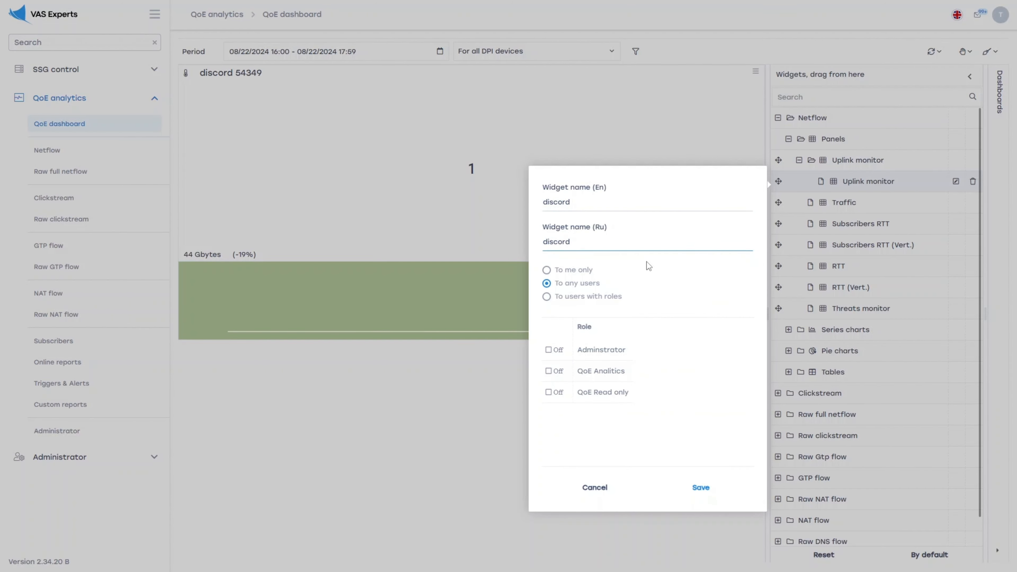
pyautogui.click(646, 262)
pyautogui.click(700, 488)
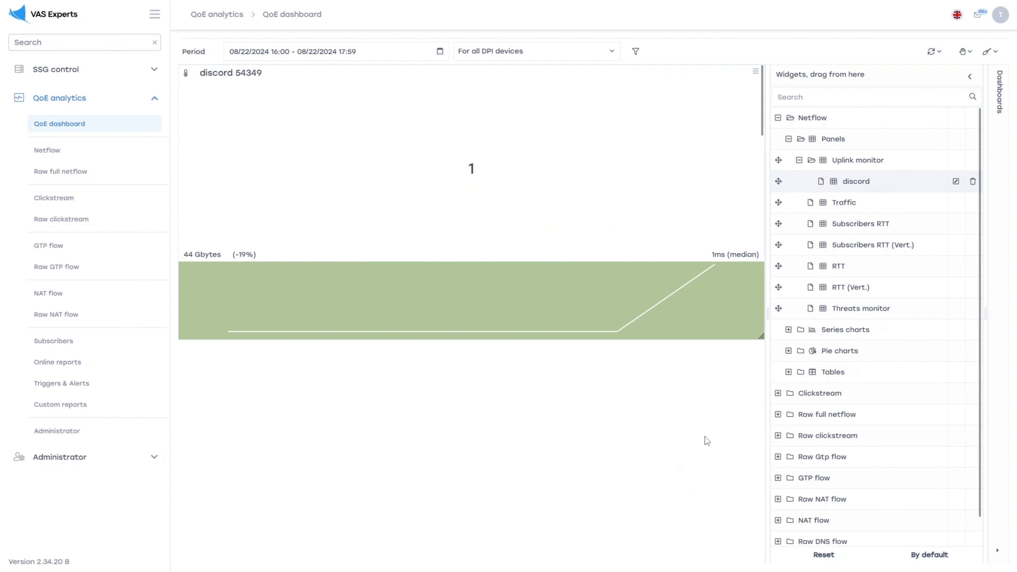
# - Shrink the discord widget on the dashboard to about 60% of its width and two-thirds of its height
pyautogui.moveTo(761, 336); pyautogui.dragTo(518, 247)
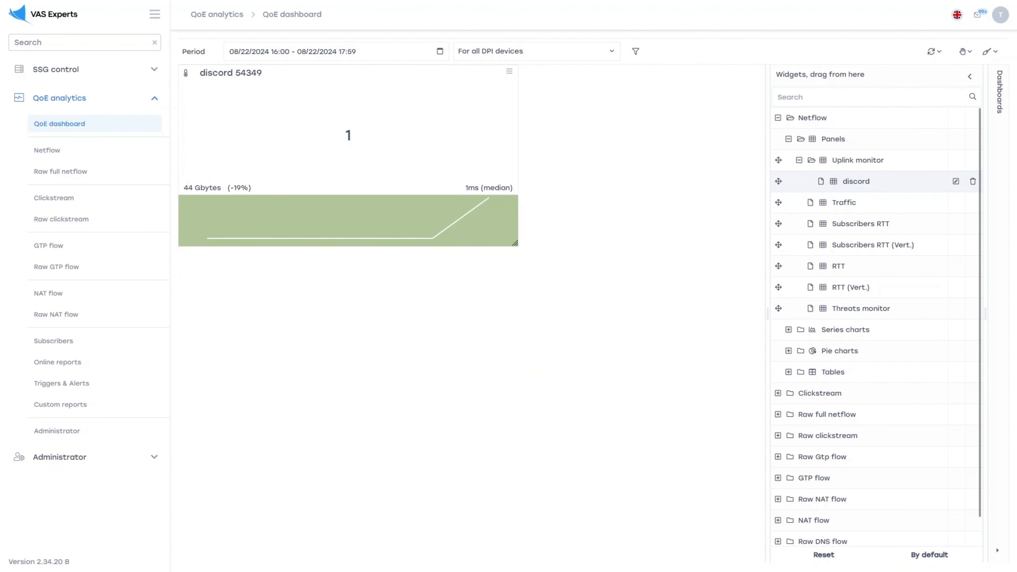